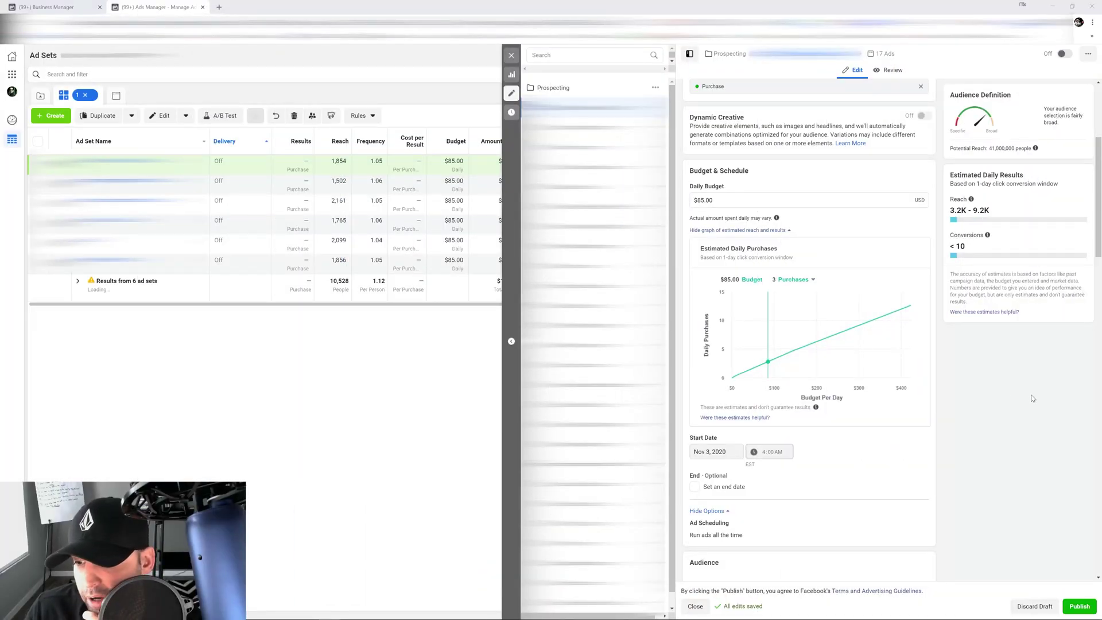
# - Scroll through the ad set settings to review the Audience section
pyautogui.scroll(-5, 1032, 398)
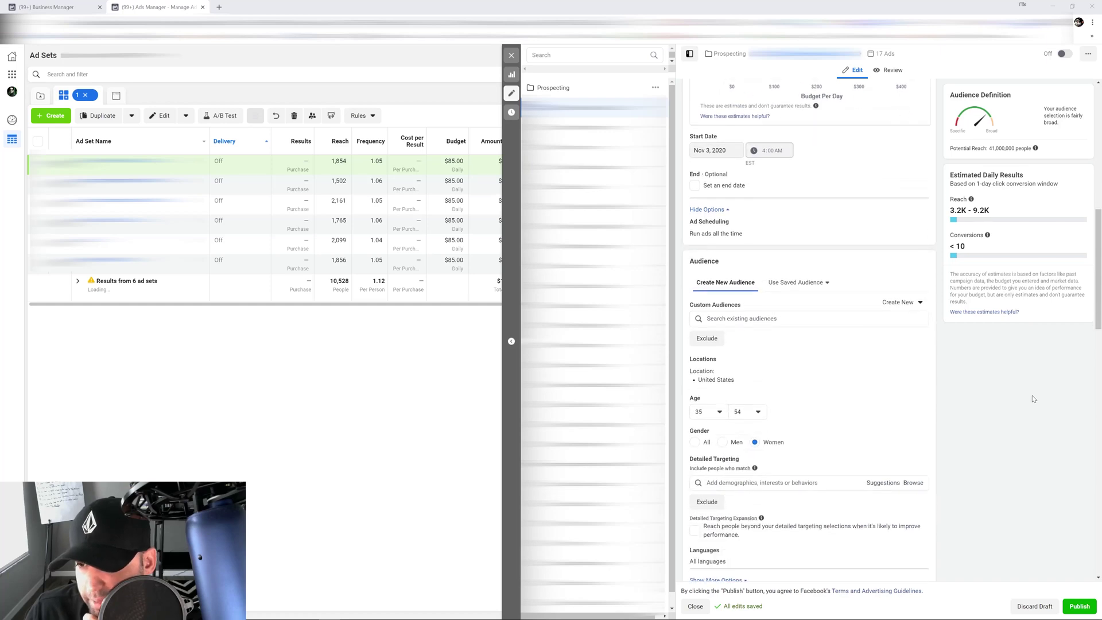
pyautogui.scroll(-2, 1033, 399)
pyautogui.scroll(-2, 1033, 399)
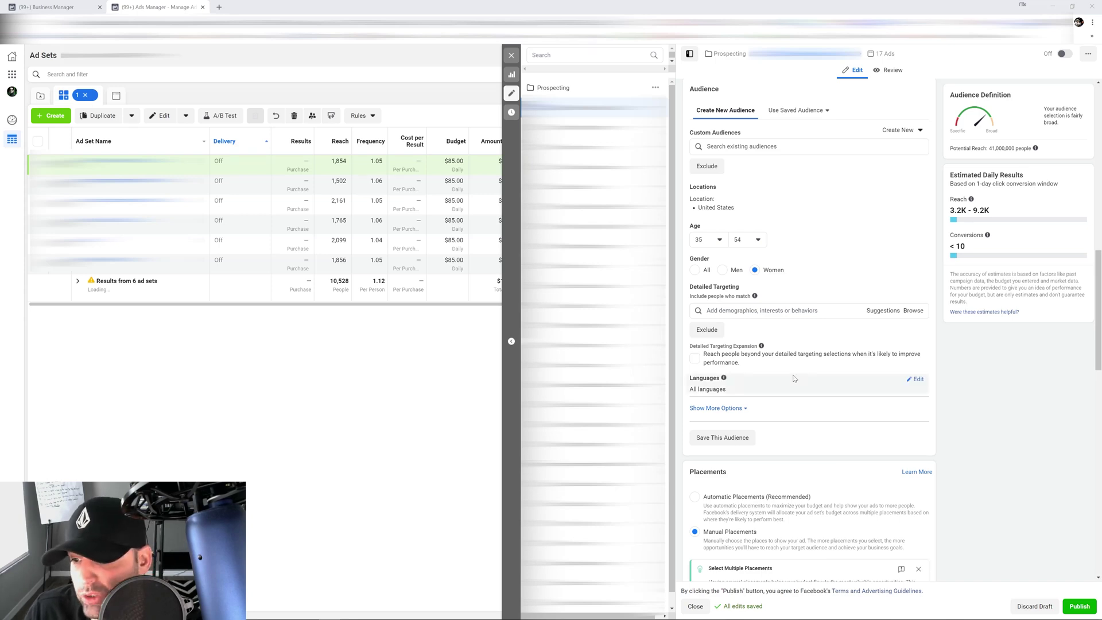
pyautogui.scroll(2, 822, 380)
pyautogui.scroll(8, 823, 380)
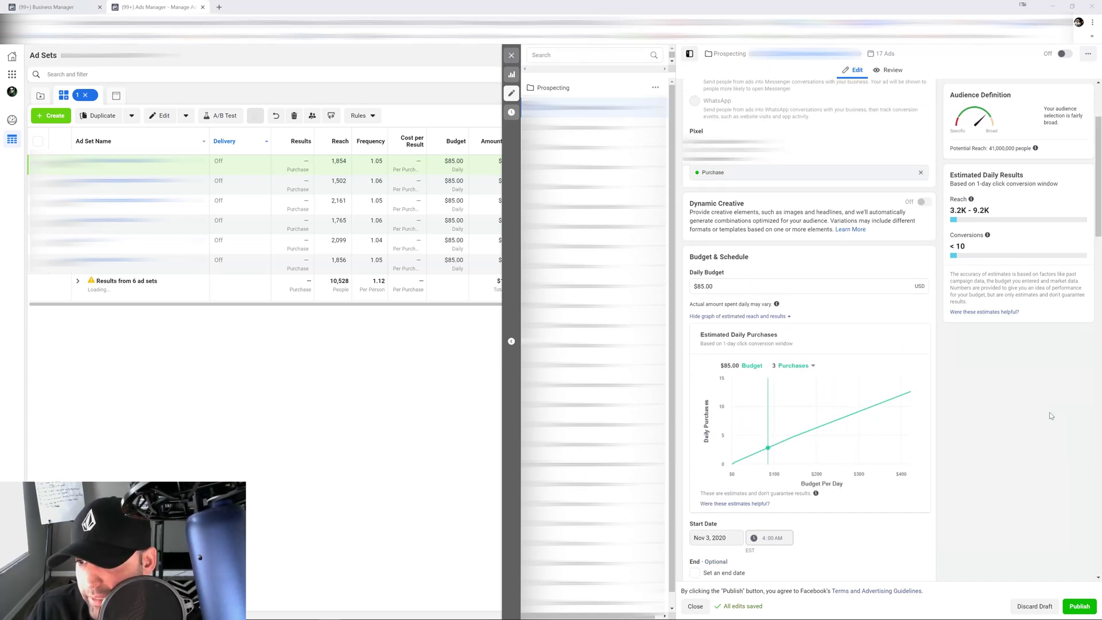
pyautogui.scroll(-1, 1032, 388)
pyautogui.scroll(-1, 1033, 389)
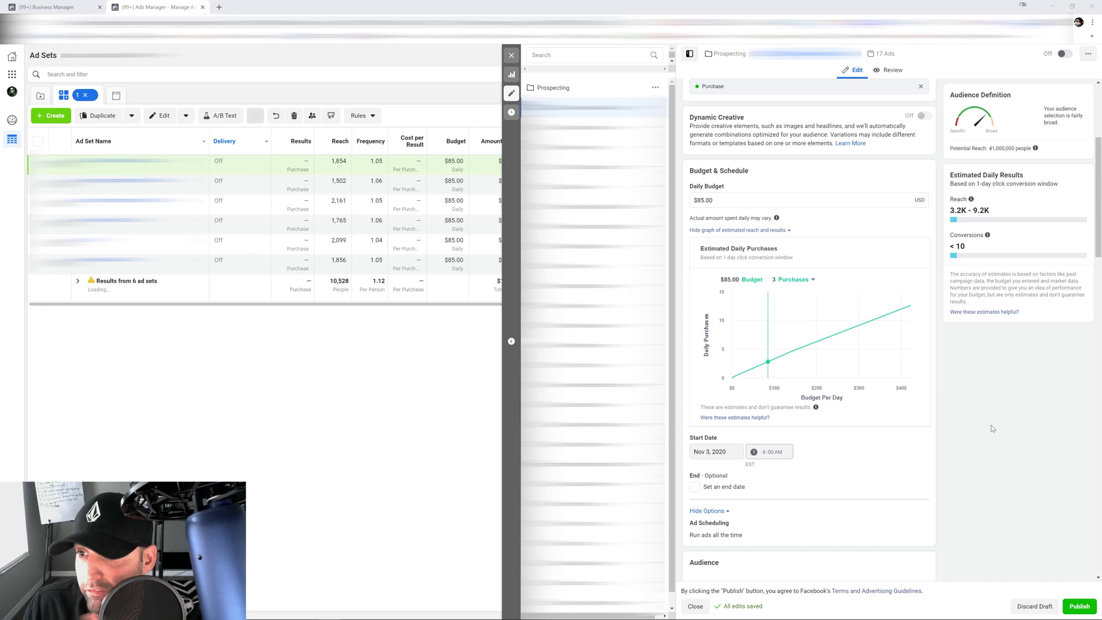
# - Search Detailed Targeting for 'i love dog' and add the 'i love my dog' interest
pyautogui.scroll(-3, 970, 396)
pyautogui.scroll(-5, 971, 400)
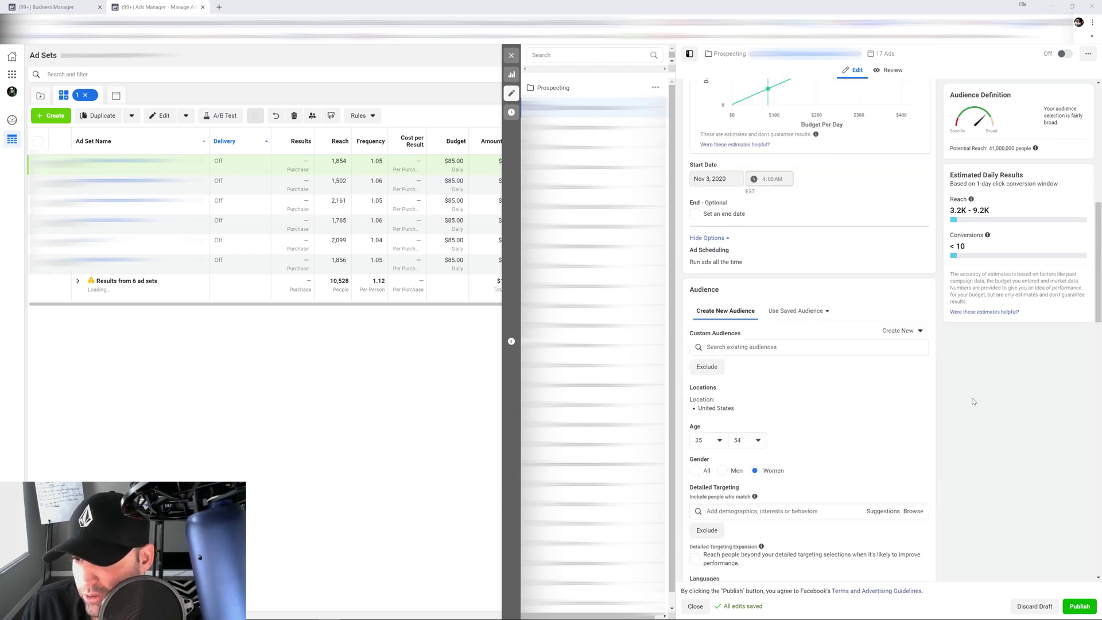
pyautogui.scroll(8, 974, 400)
pyautogui.scroll(-10, 974, 400)
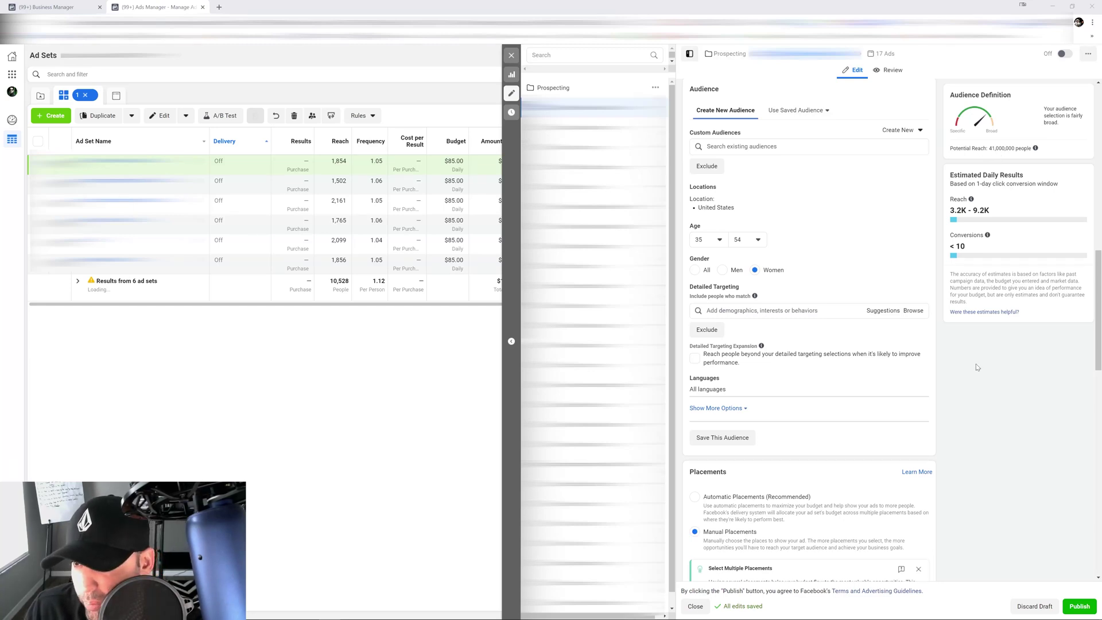
pyautogui.scroll(-2, 992, 373)
pyautogui.scroll(-3, 992, 373)
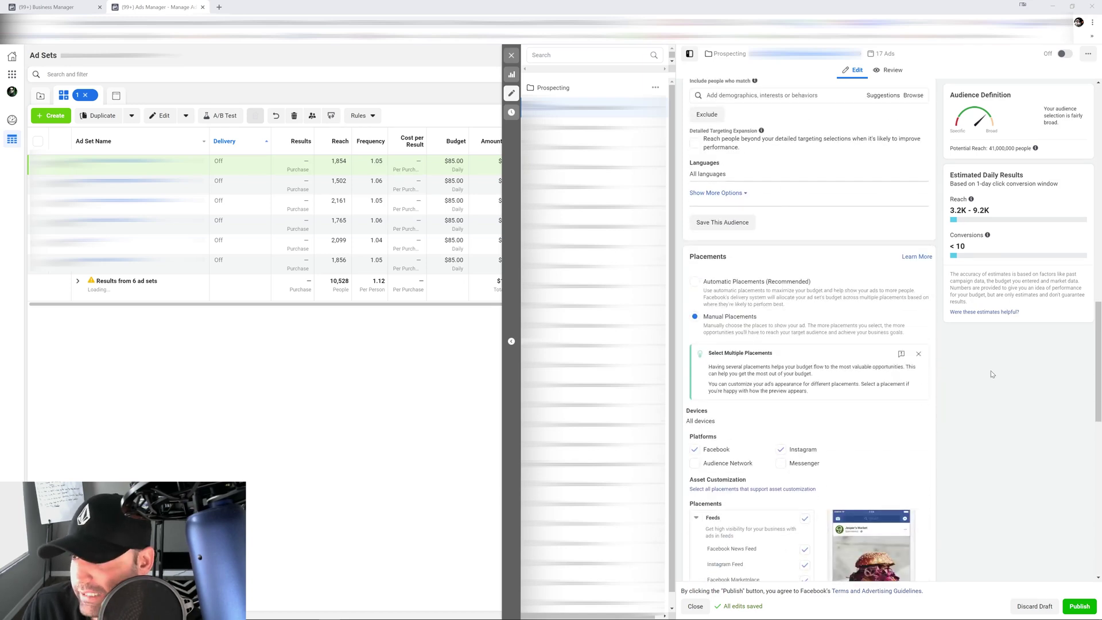
pyautogui.scroll(3, 993, 374)
pyautogui.scroll(3, 996, 378)
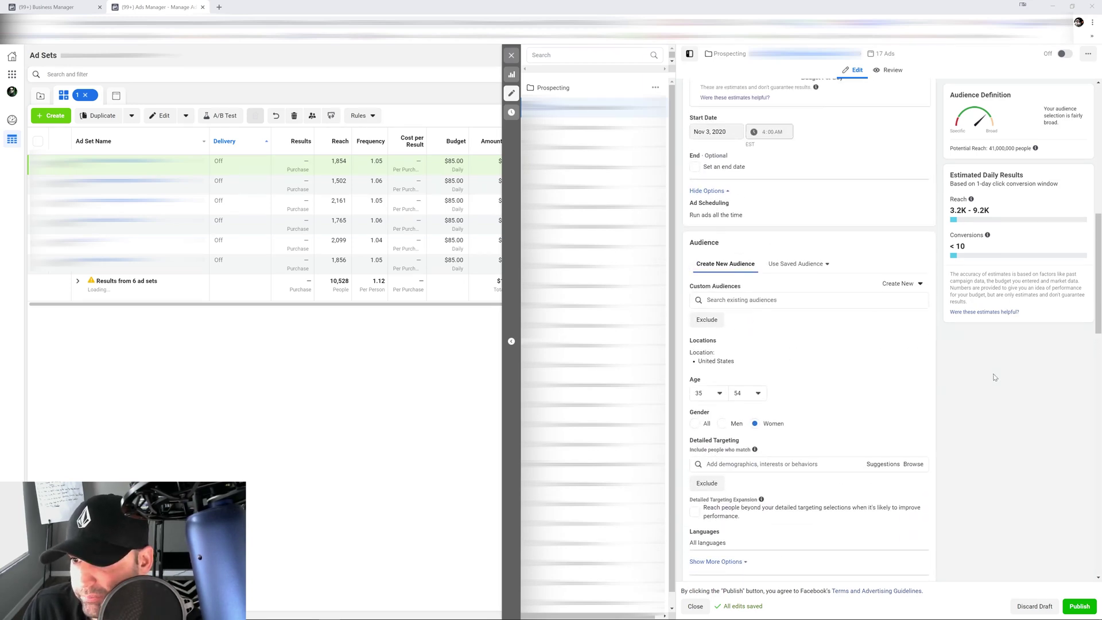
pyautogui.scroll(-1, 996, 378)
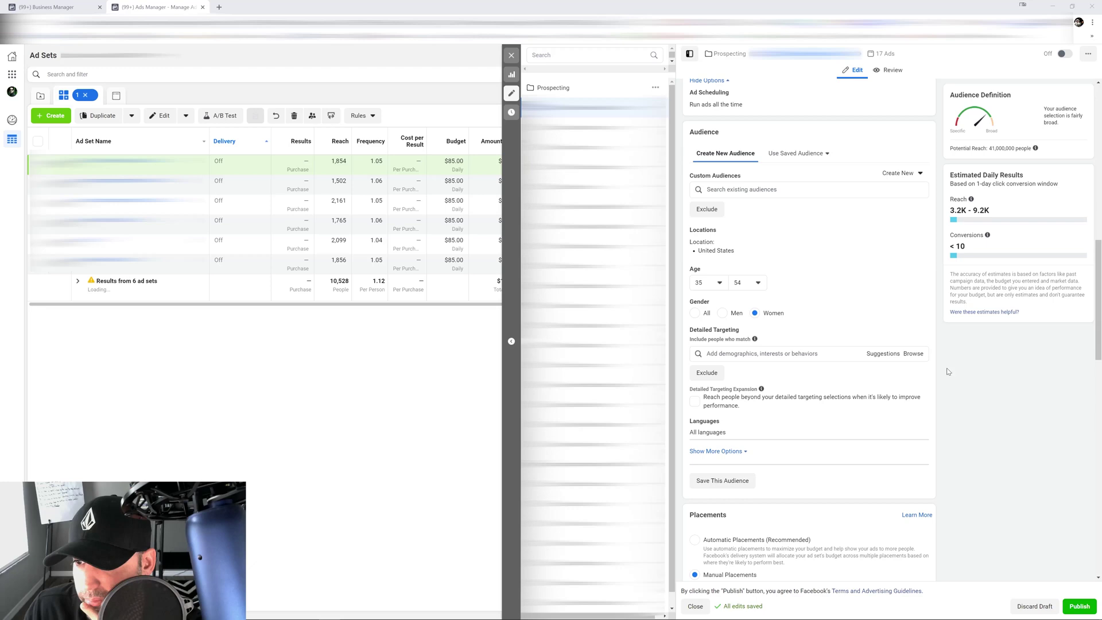
pyautogui.click(921, 354)
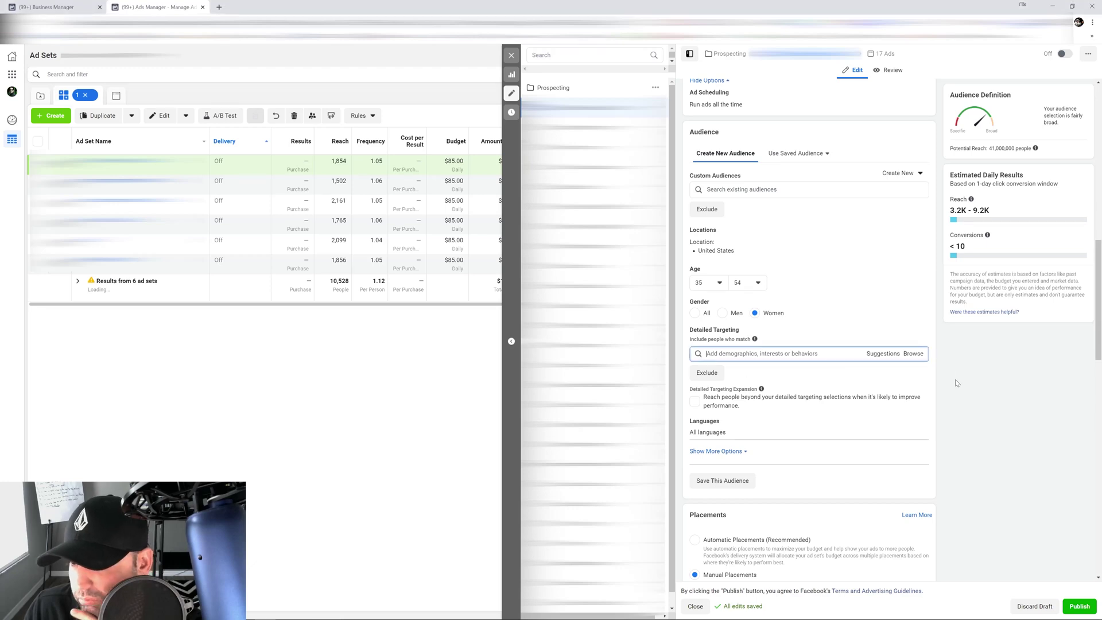
pyautogui.write('i love do')
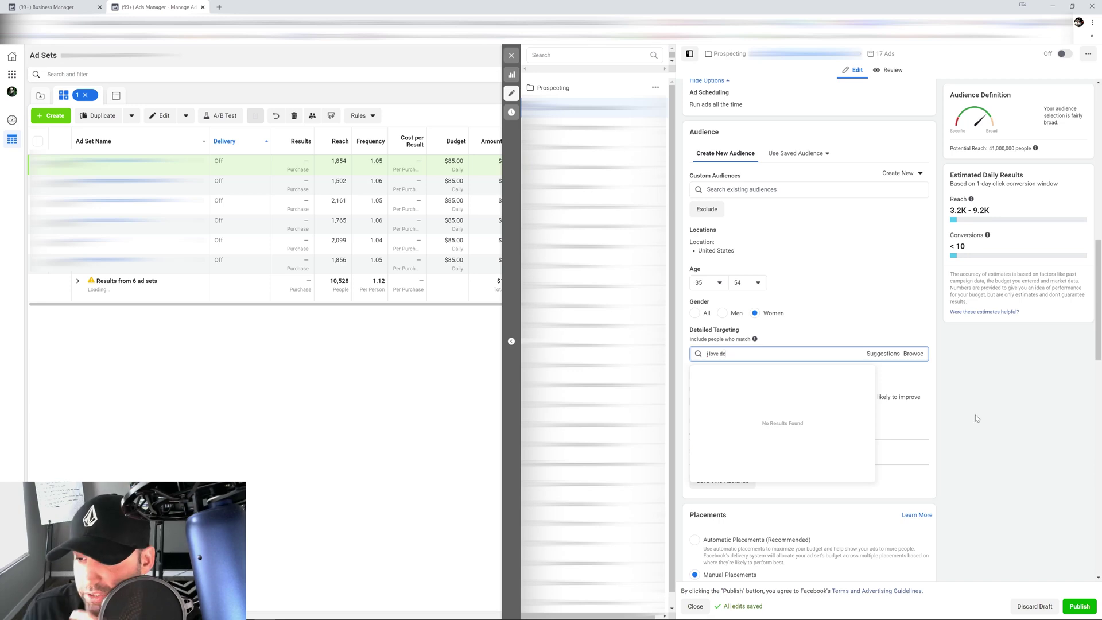
pyautogui.write('g')
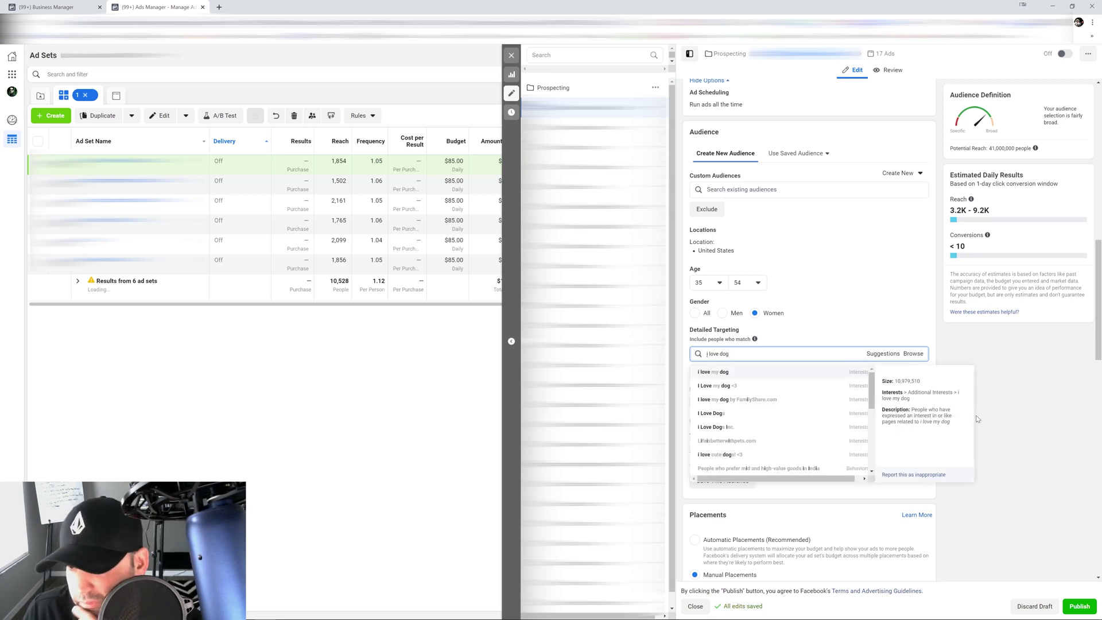
pyautogui.click(728, 377)
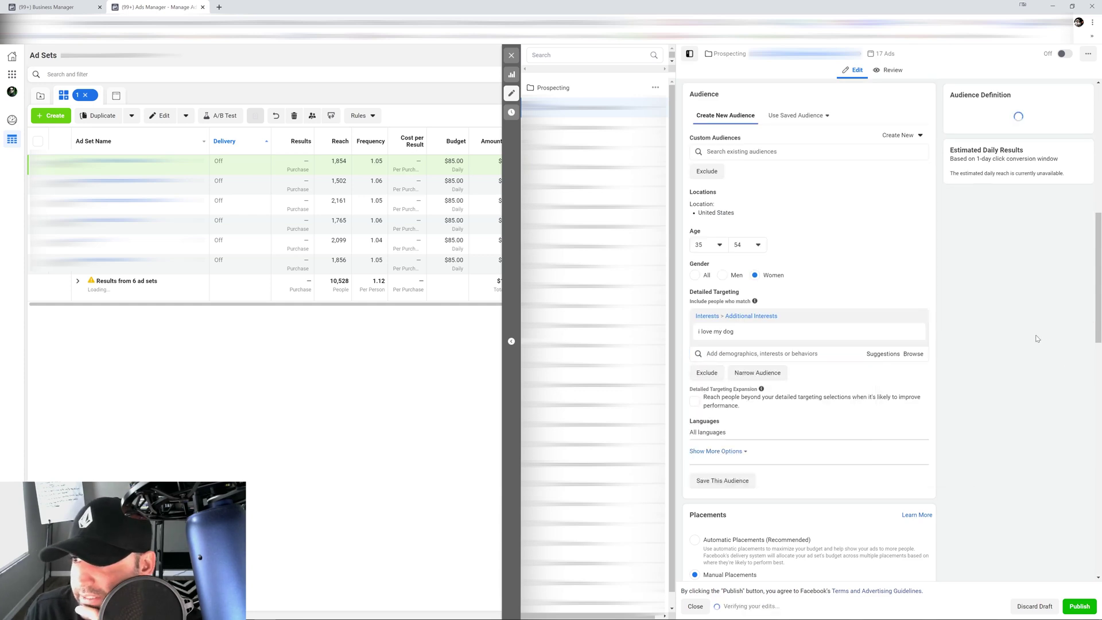
# - Enable Detailed Targeting Expansion to compare reach (41,000,000), then disable it again
pyautogui.scroll(3, 1038, 339)
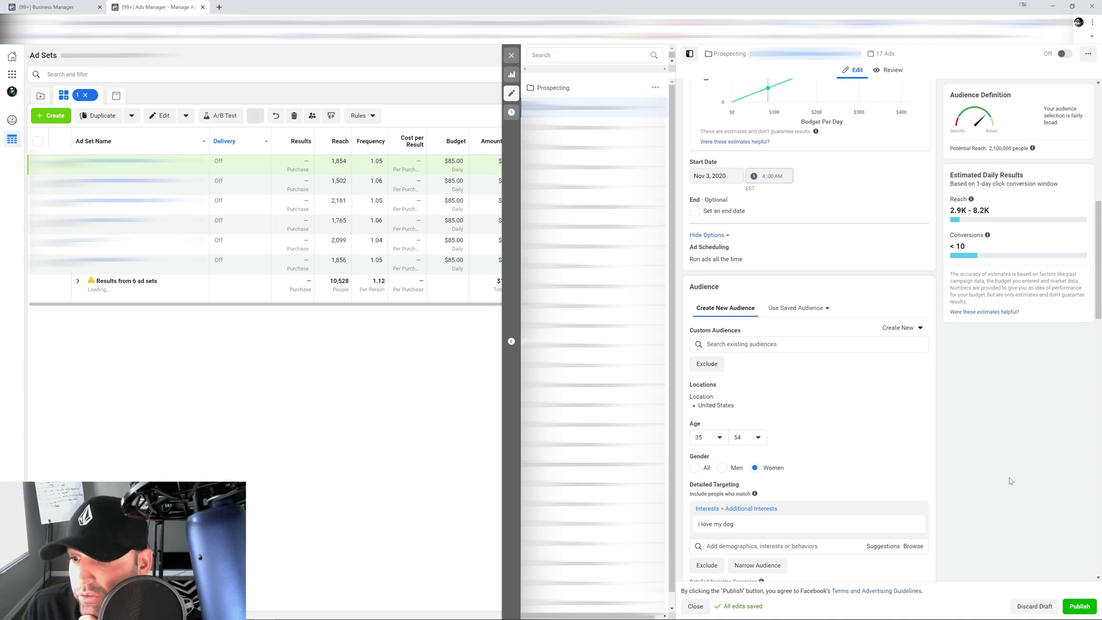
pyautogui.scroll(-3, 990, 401)
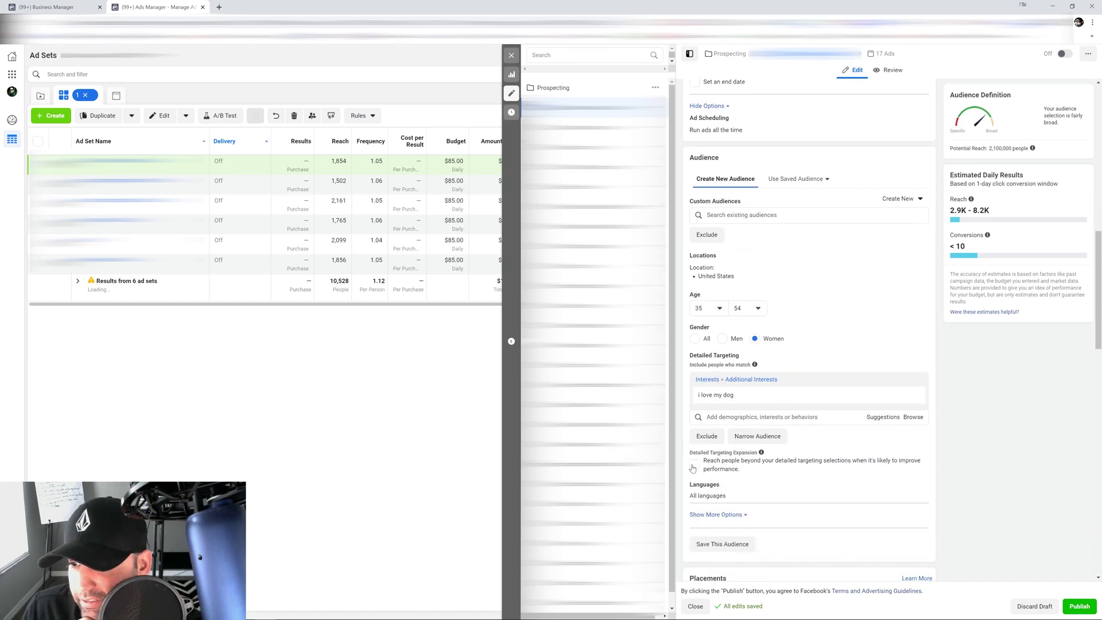
pyautogui.click(695, 466)
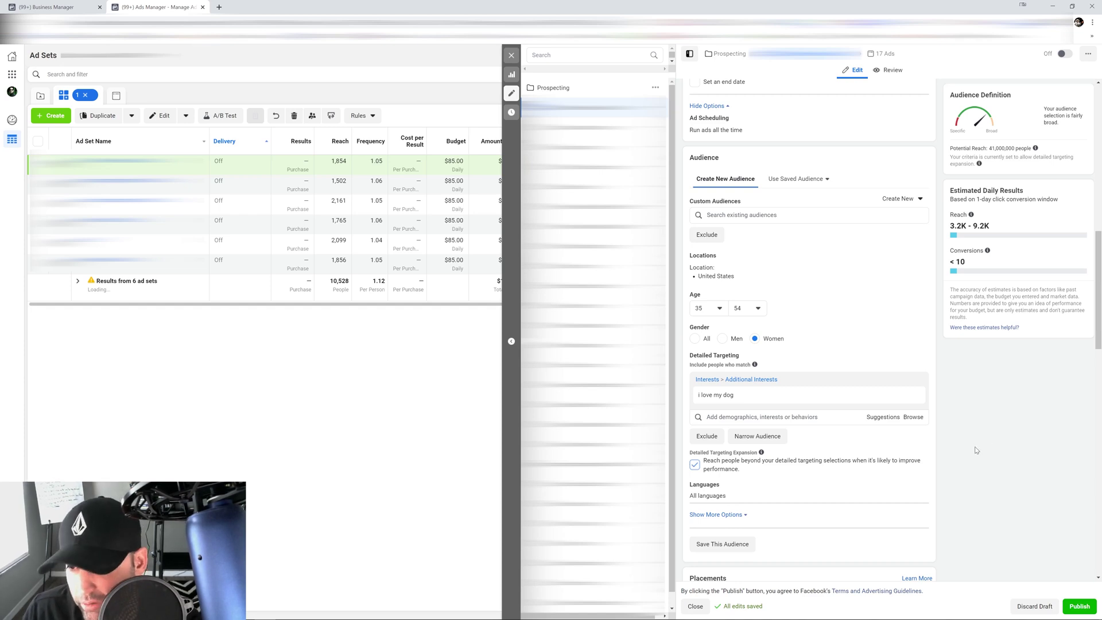
pyautogui.click(695, 465)
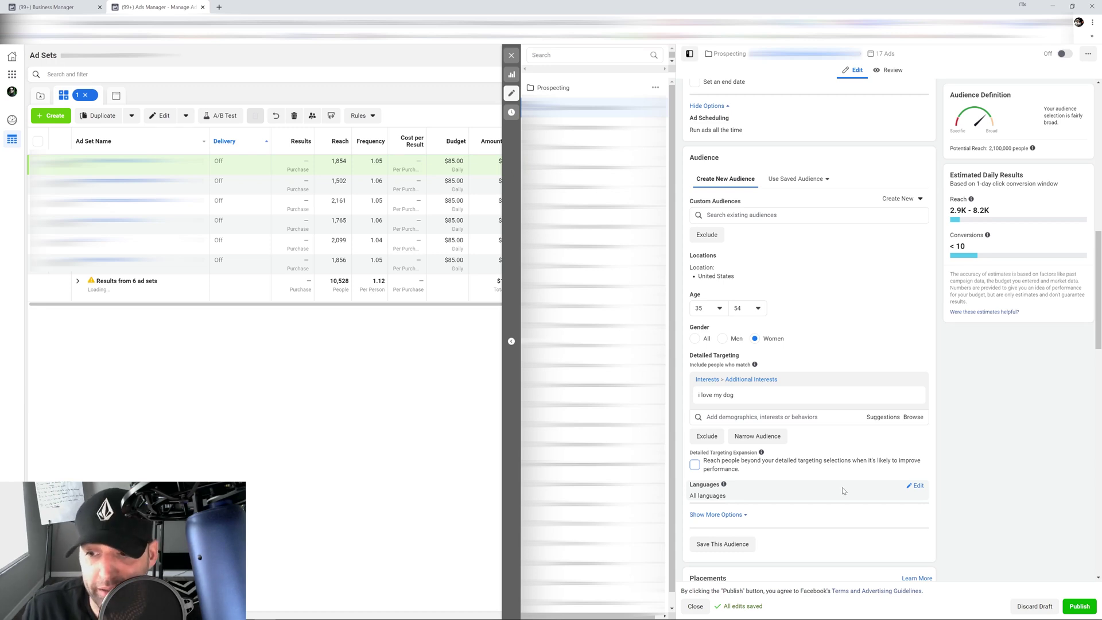
pyautogui.moveTo(758, 453)
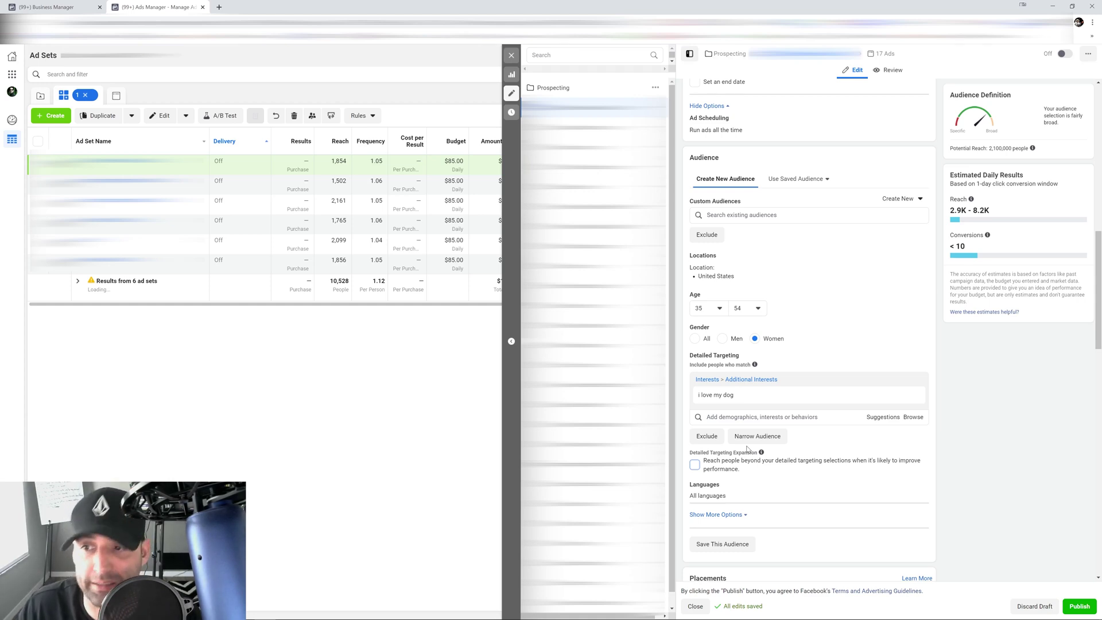
pyautogui.scroll(2, 849, 210)
pyautogui.scroll(-3, 858, 237)
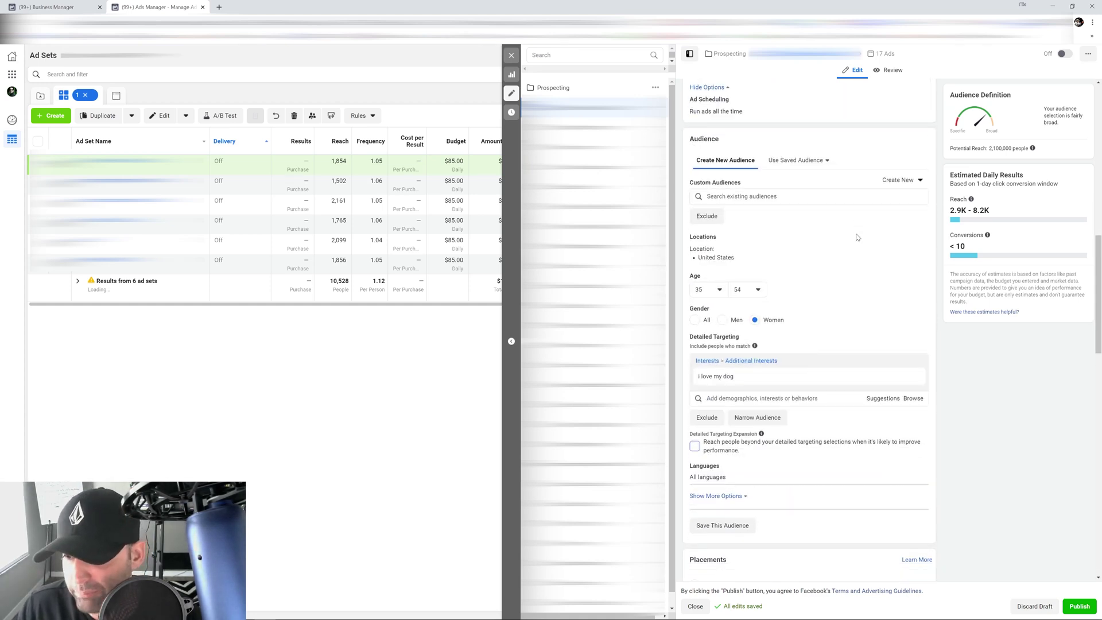
pyautogui.scroll(-1, 857, 237)
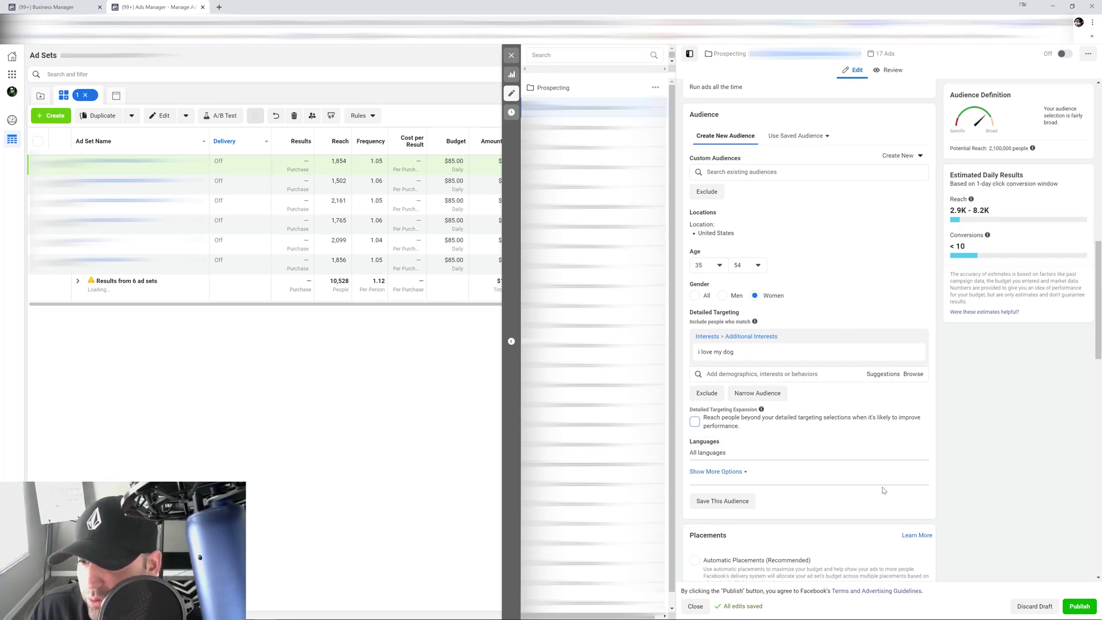
pyautogui.click(694, 423)
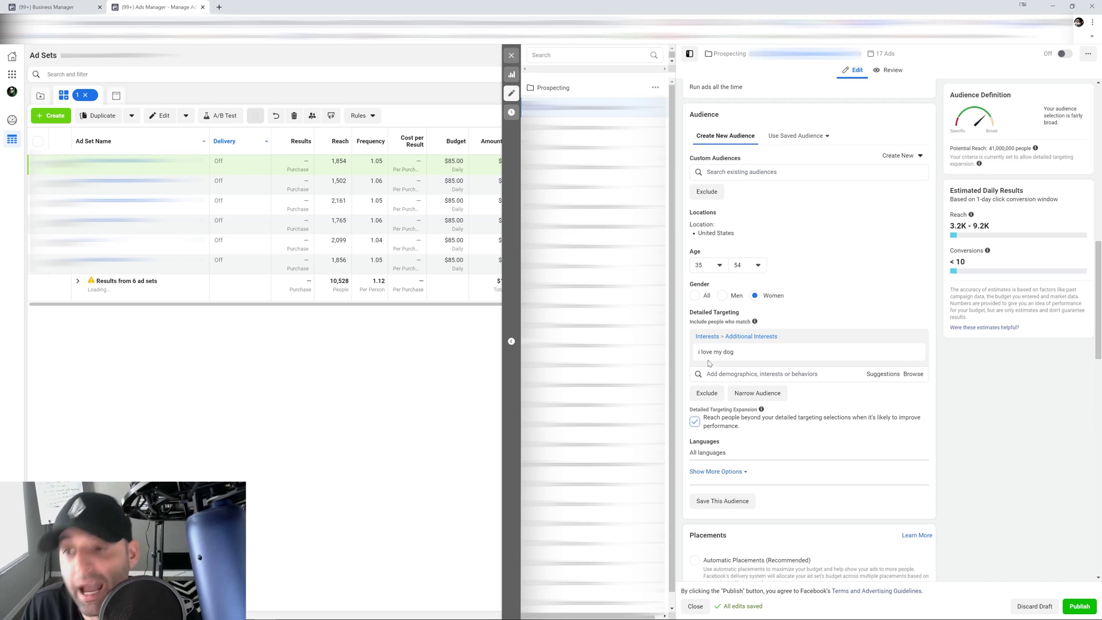
pyautogui.moveTo(709, 363)
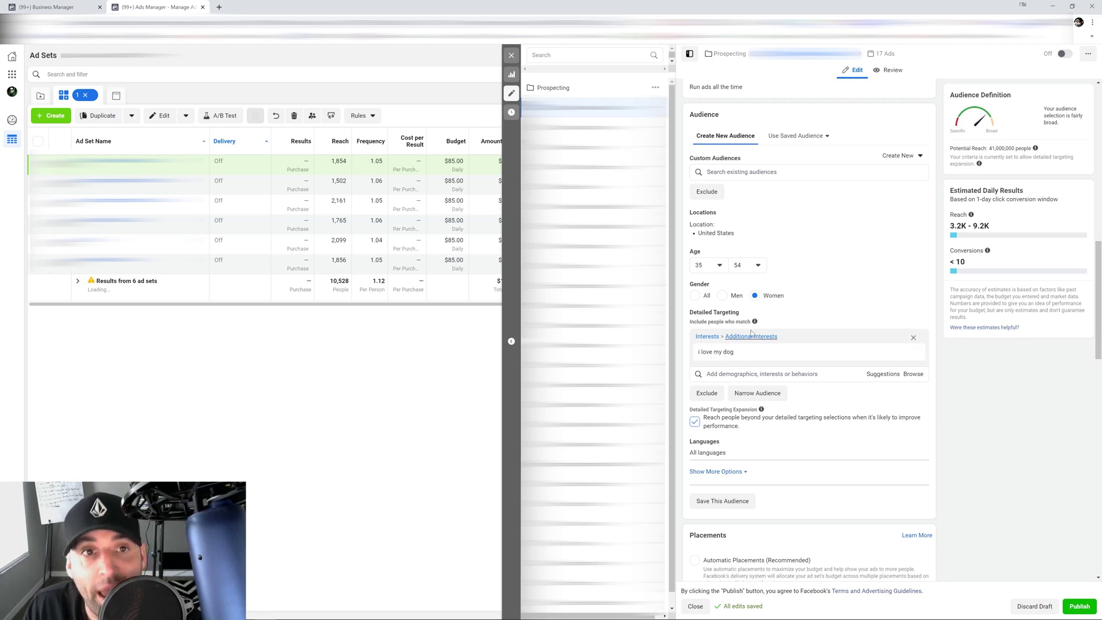
pyautogui.moveTo(757, 347)
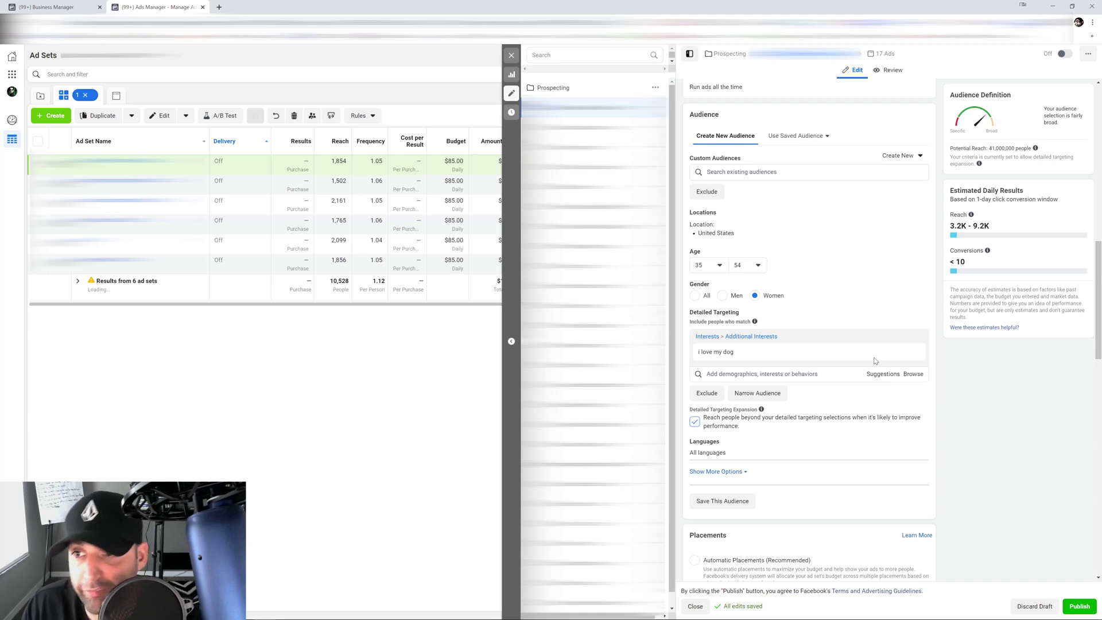
# - Uncheck Detailed Targeting Expansion, dropping potential reach to 2,100,000 people
pyautogui.scroll(6, 870, 379)
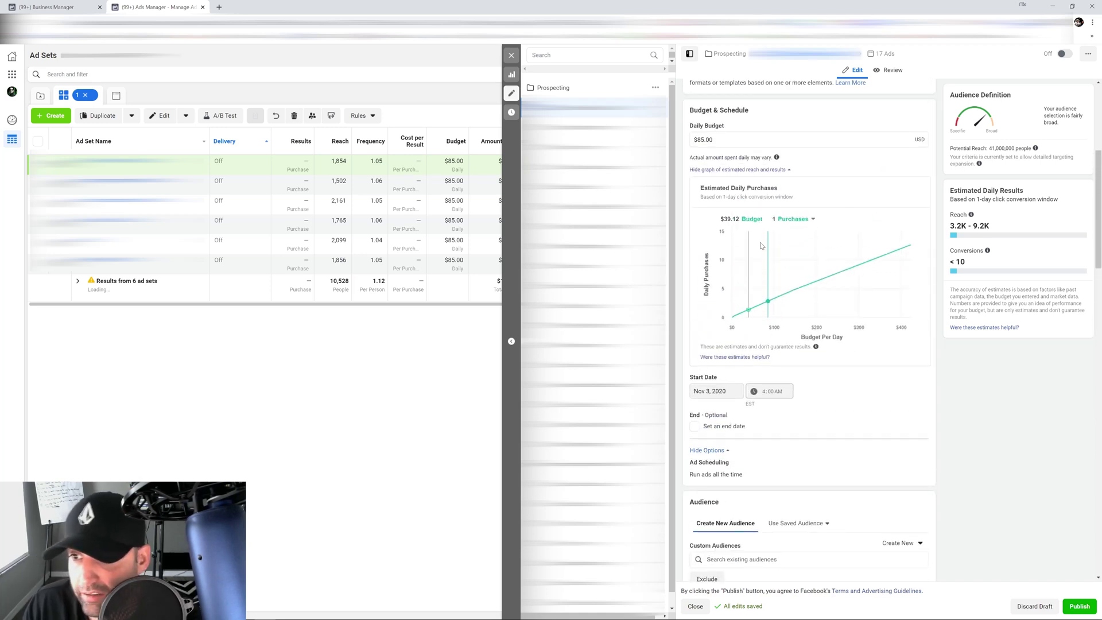
pyautogui.scroll(-1, 940, 388)
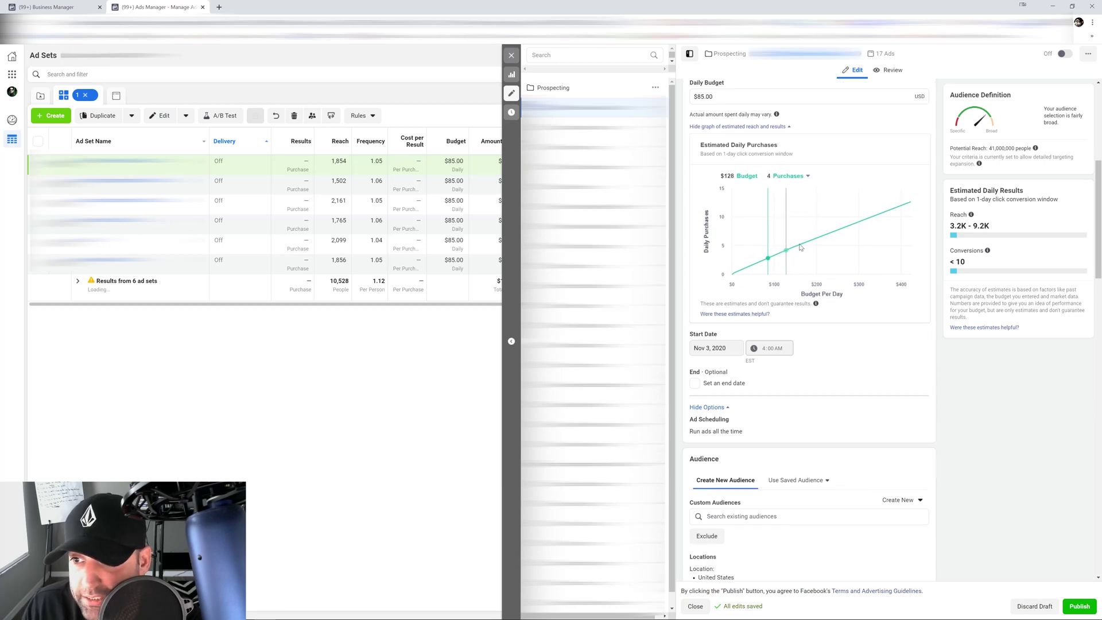
pyautogui.scroll(-4, 745, 423)
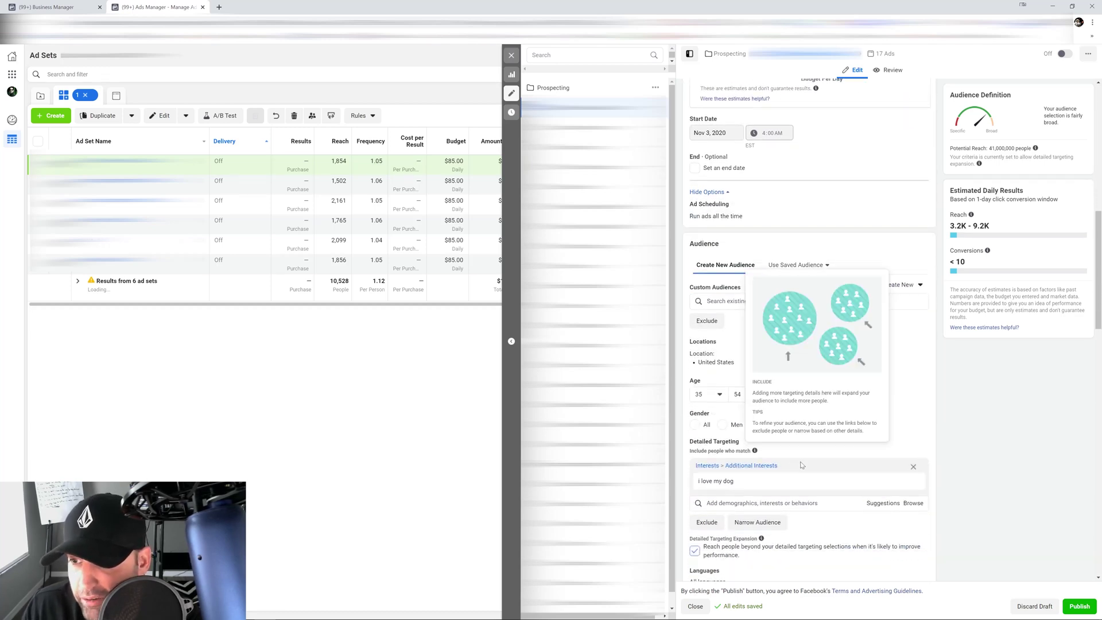
pyautogui.scroll(2, 718, 459)
pyautogui.scroll(-3, 695, 505)
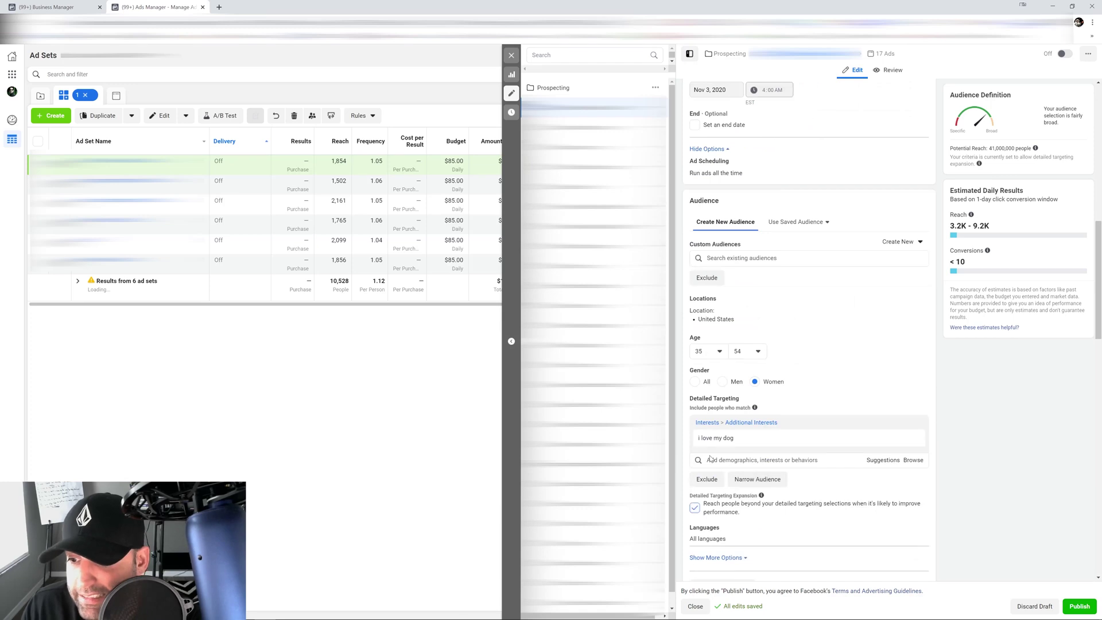
pyautogui.click(695, 508)
pyautogui.scroll(4, 984, 398)
pyautogui.scroll(7, 983, 399)
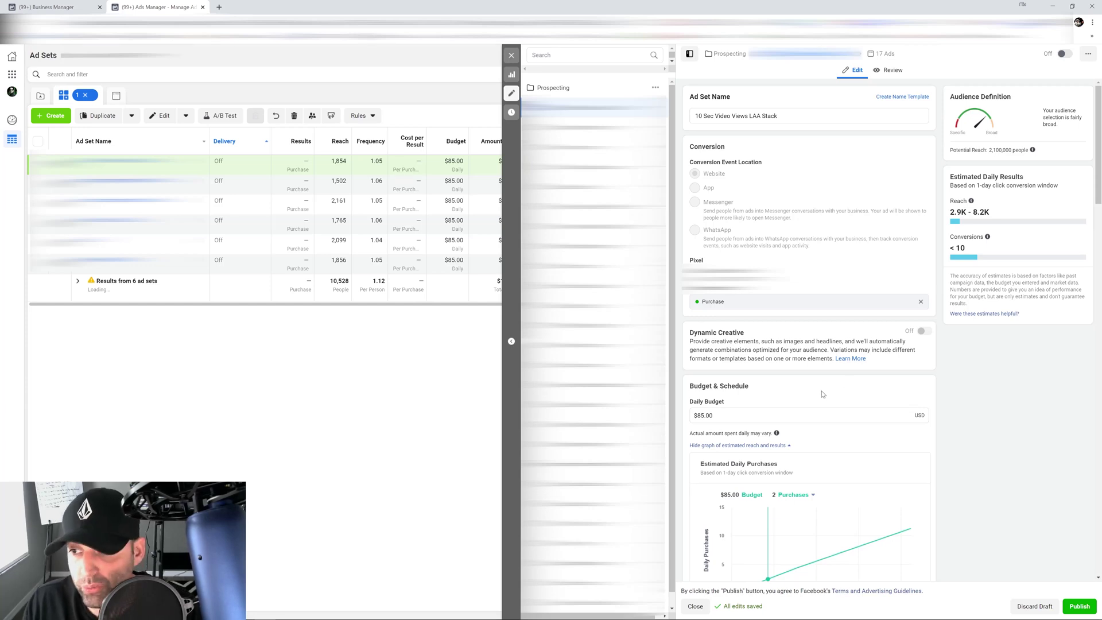
# - Search Custom Audiences for 'page' and add Lookalike (US, 10%) - PageView - 180 Days
pyautogui.scroll(-7, 965, 375)
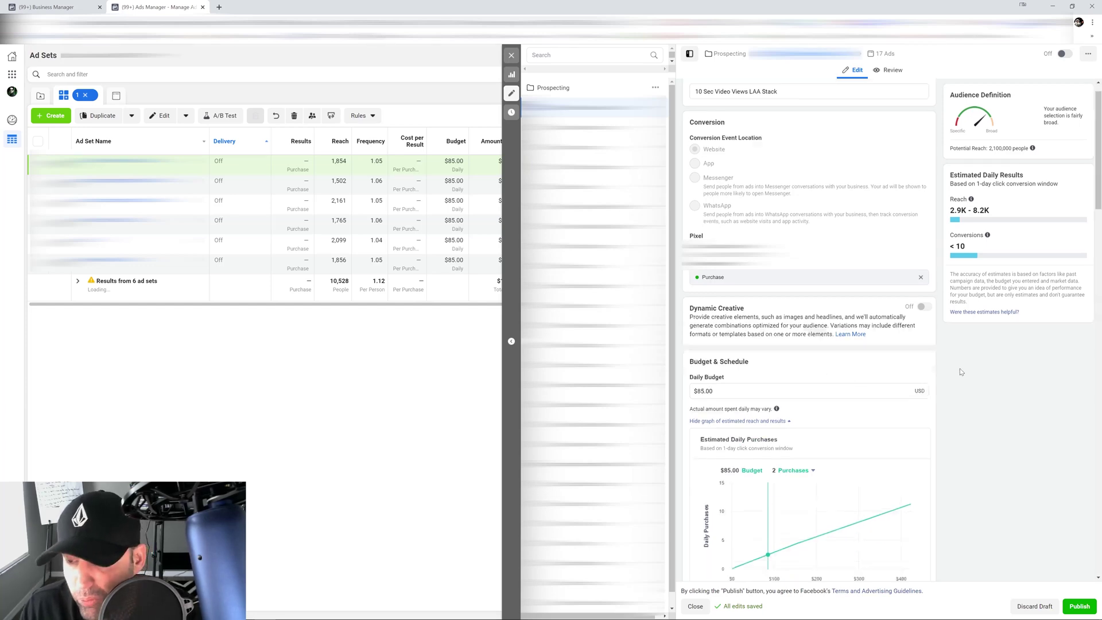
pyautogui.scroll(-4, 960, 375)
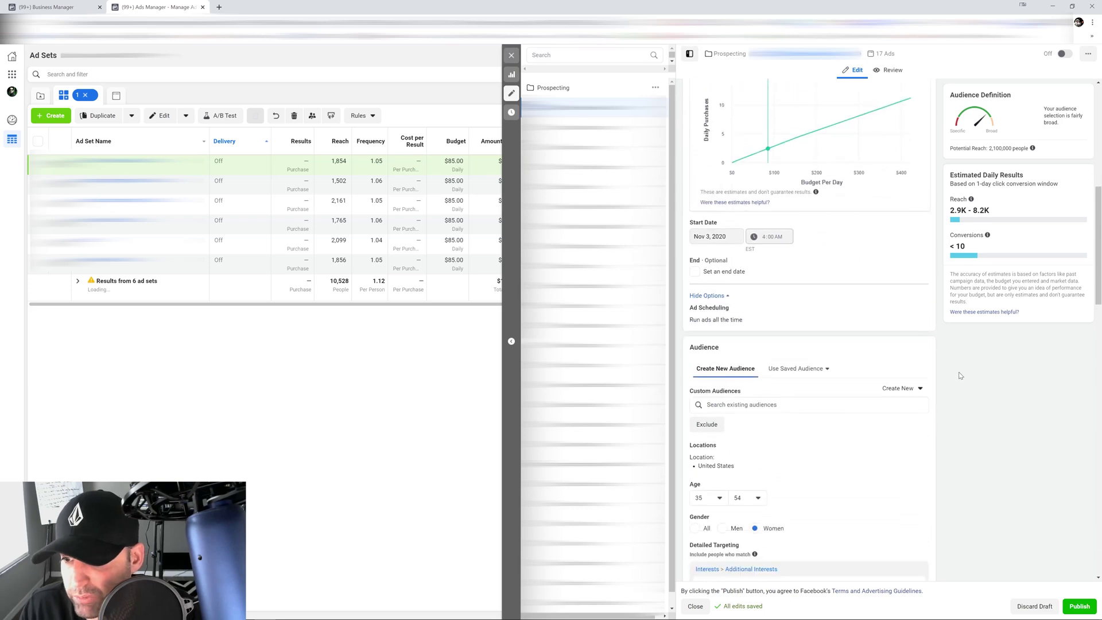
pyautogui.scroll(1, 769, 323)
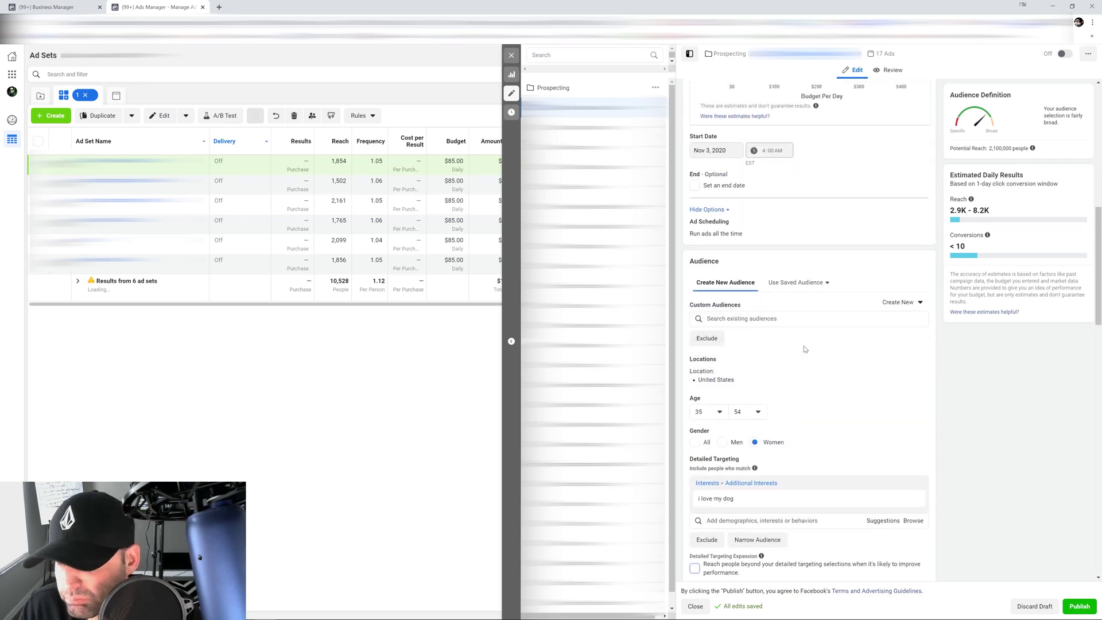
pyautogui.click(769, 319)
pyautogui.write('page')
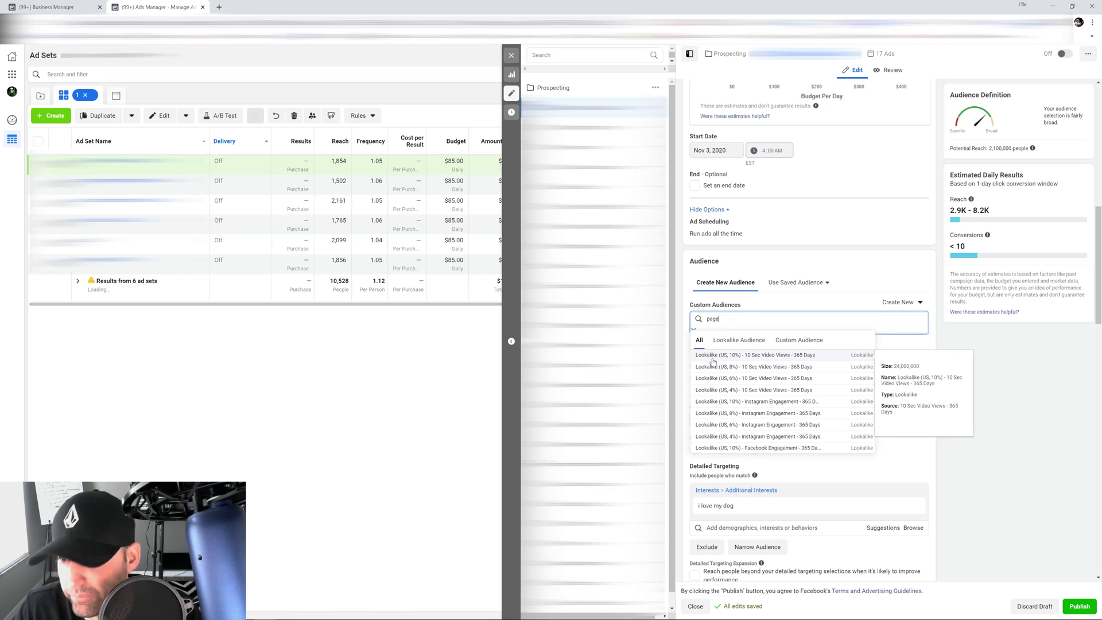
pyautogui.click(746, 356)
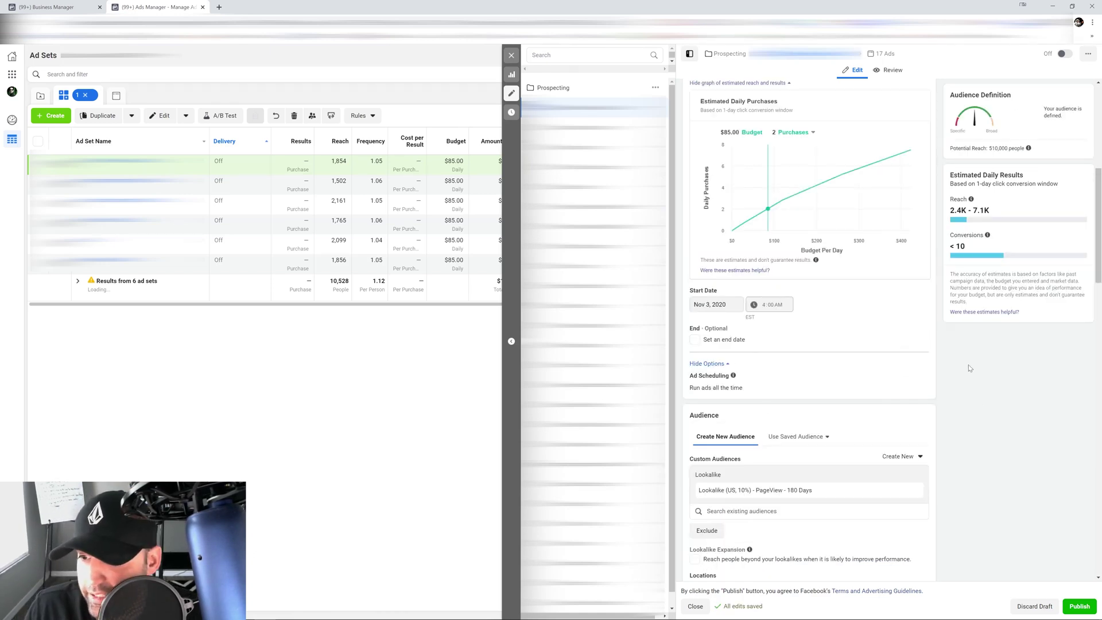
pyautogui.scroll(-4, 987, 373)
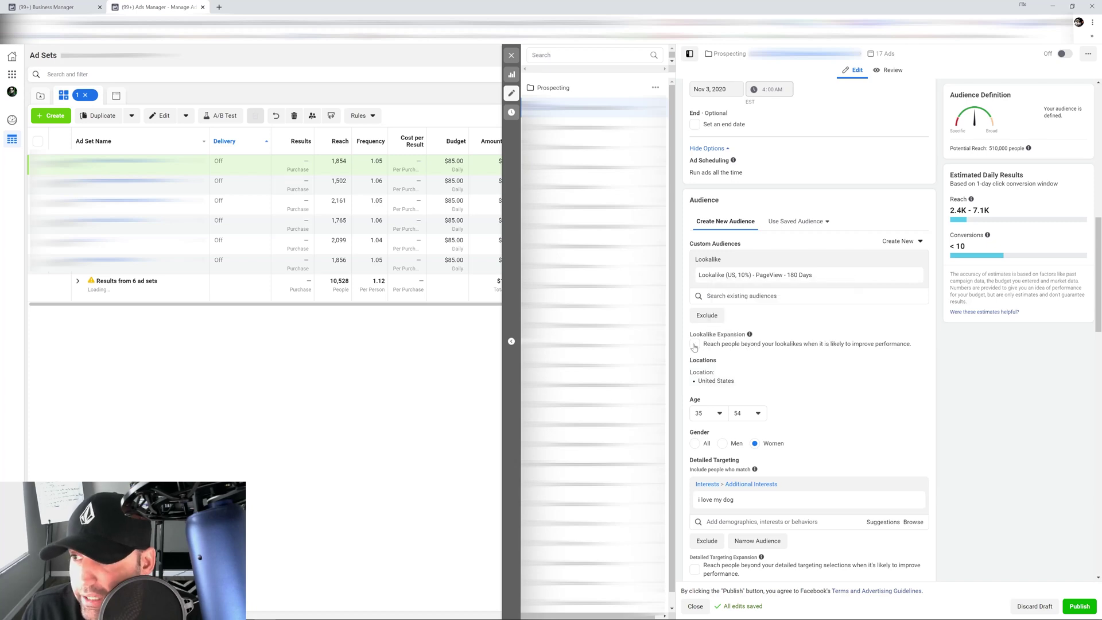
# - Enable Lookalike Expansion, lifting potential reach to 2,100,000 with the $85.00 daily budget
pyautogui.click(695, 344)
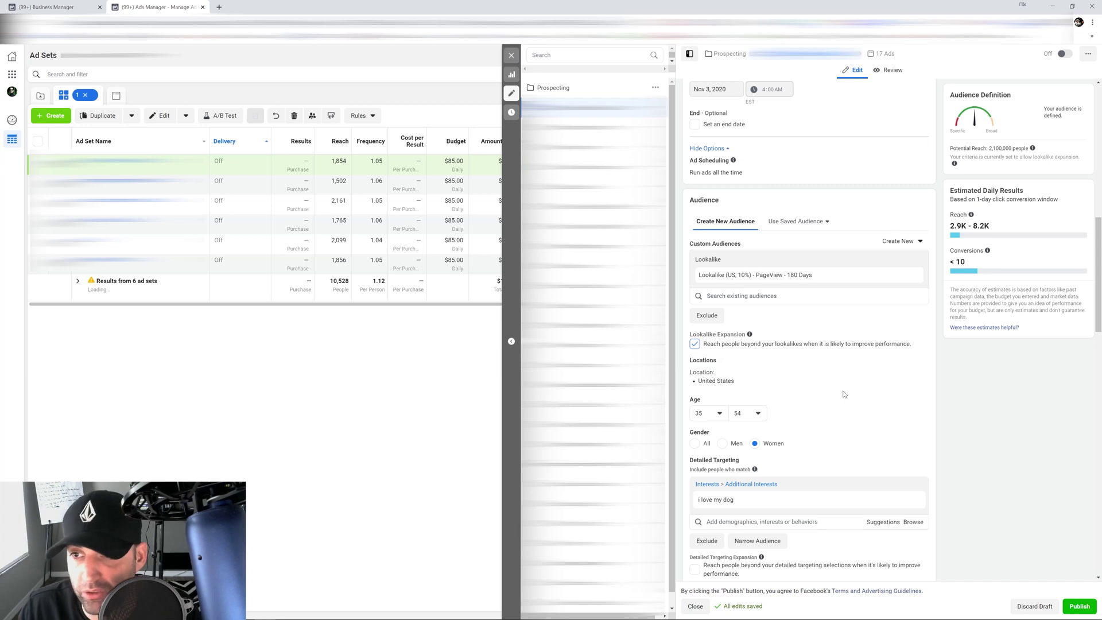
pyautogui.scroll(2, 850, 392)
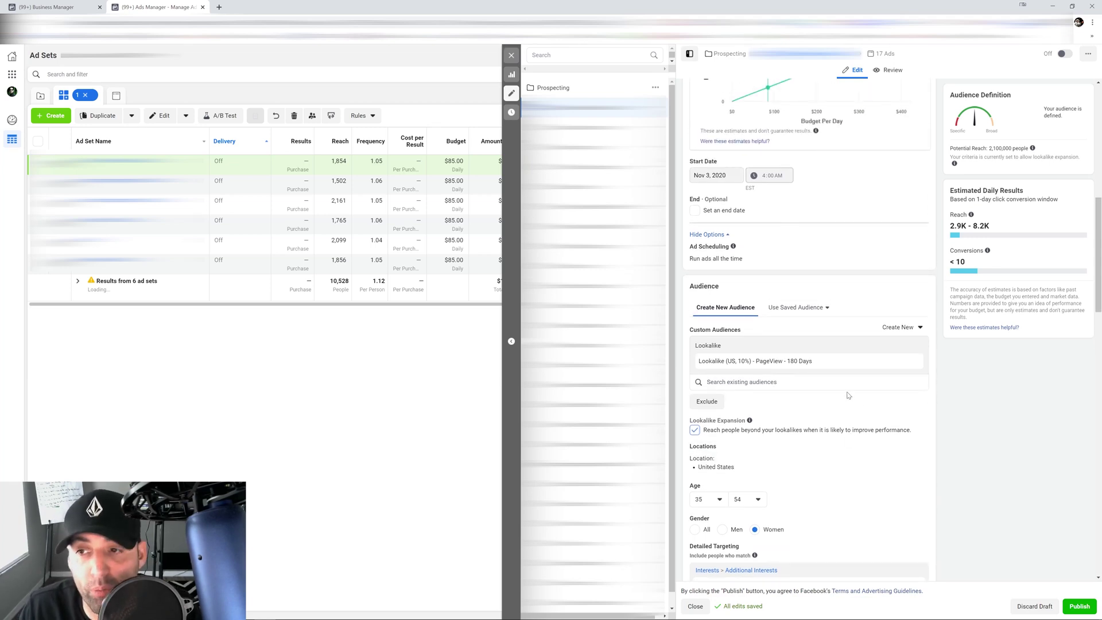
pyautogui.scroll(5, 848, 395)
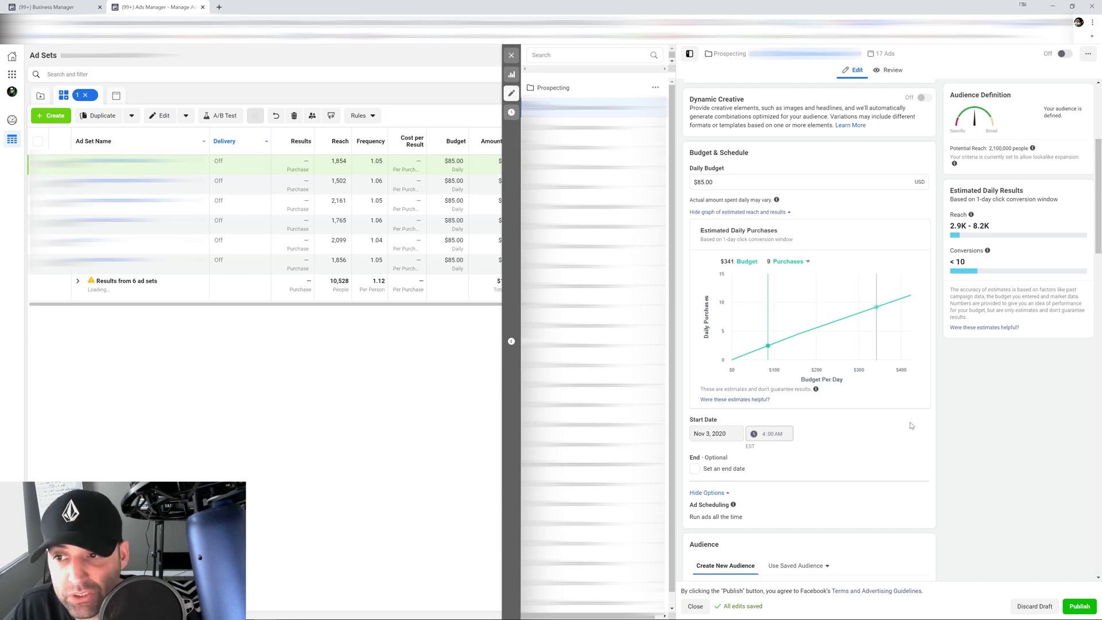
pyautogui.scroll(-2, 944, 422)
pyautogui.scroll(-5, 944, 422)
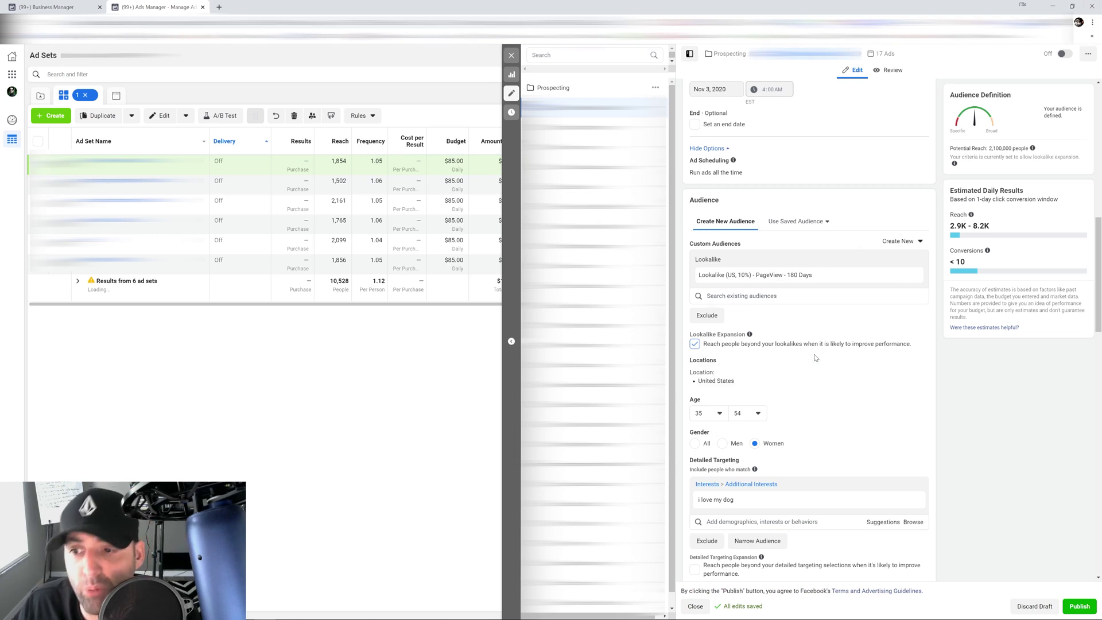
pyautogui.scroll(-2, 775, 295)
pyautogui.scroll(-4, 804, 353)
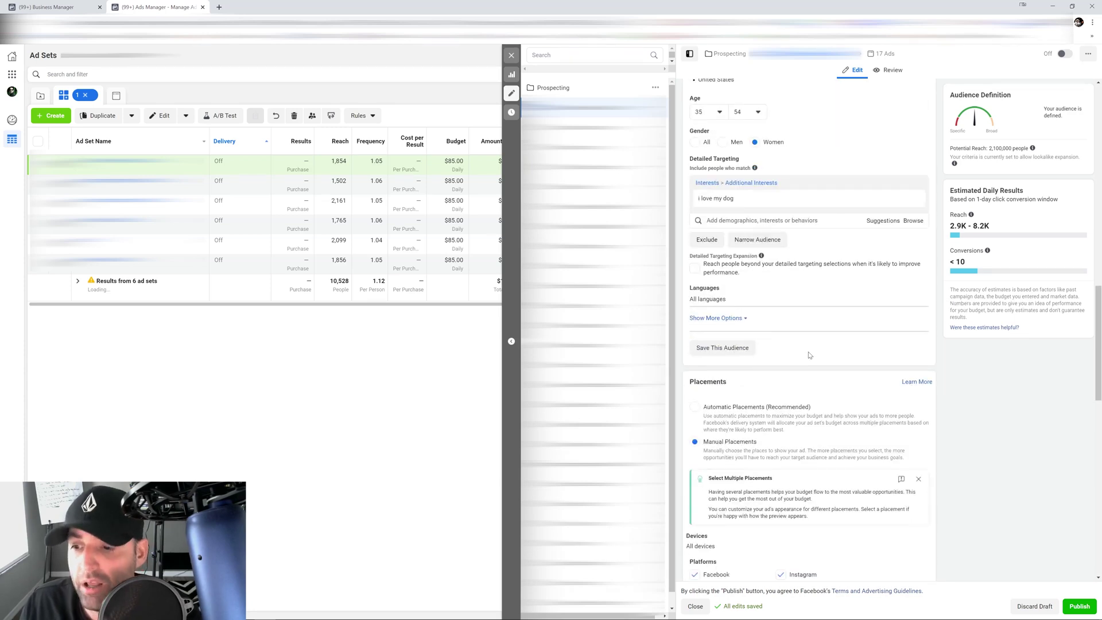
pyautogui.scroll(3, 841, 422)
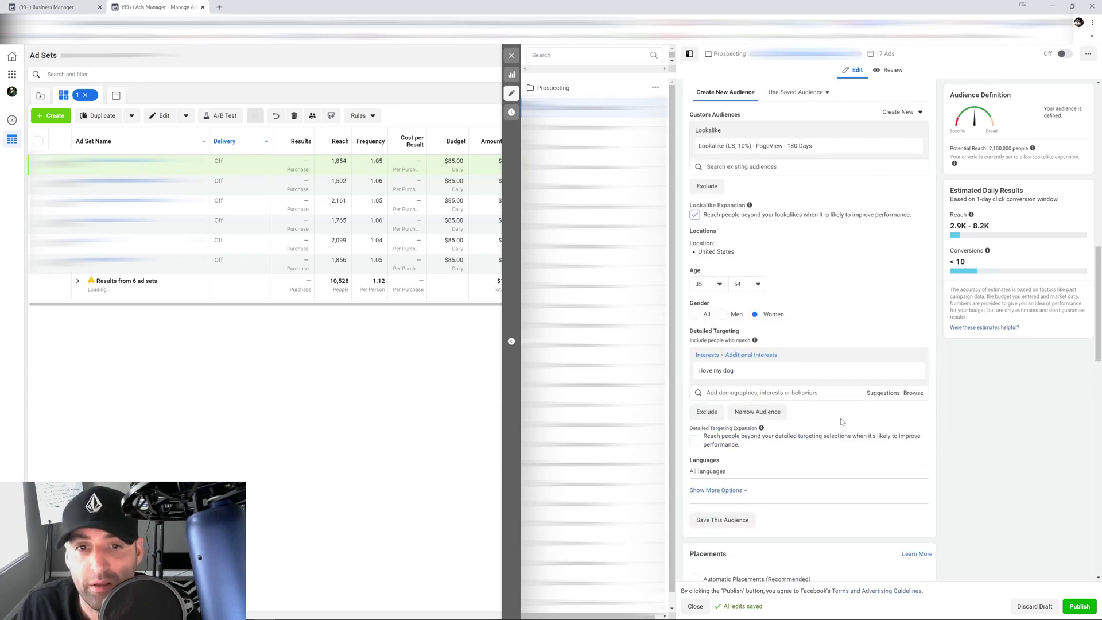